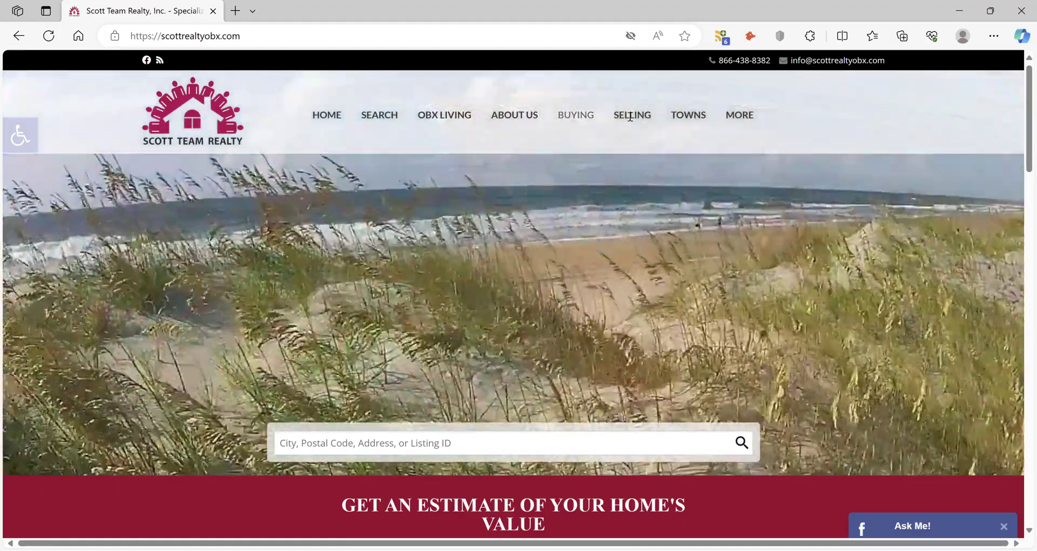
Show the TOWNS dropdown listing the Outer Banks towns in the top navigation
mouse_move(685, 116)
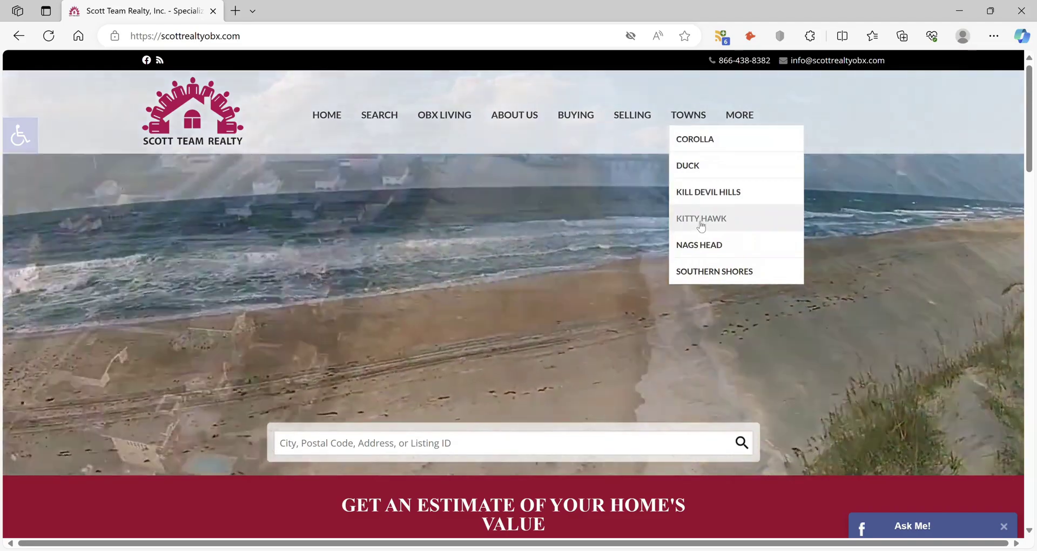
Go to the Kitty Hawk page and follow its 'erosion on the Outer Banks' link to NC DEQ
left_click(702, 221)
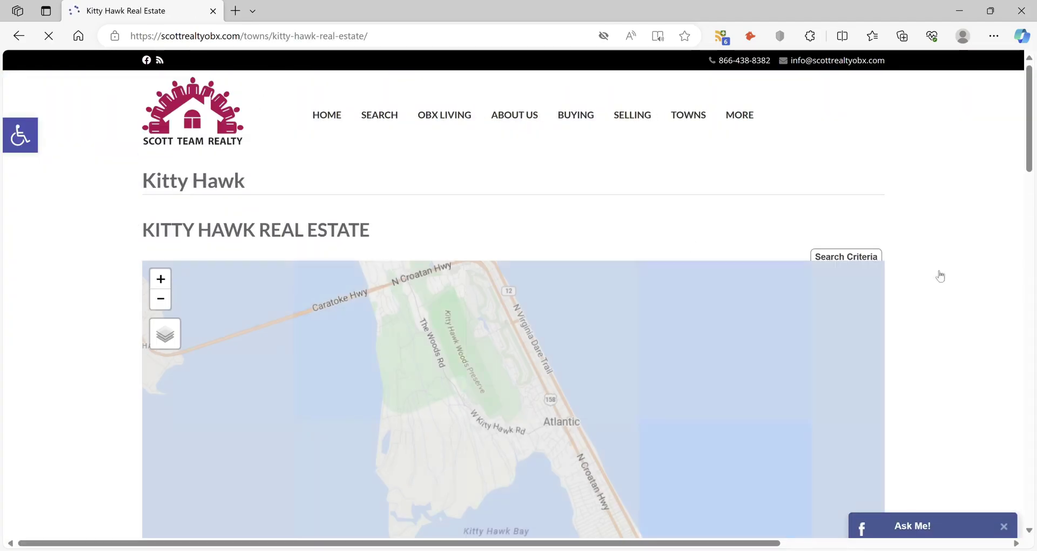
scroll(982, 290, "down", 2)
scroll(982, 288, "down", 10)
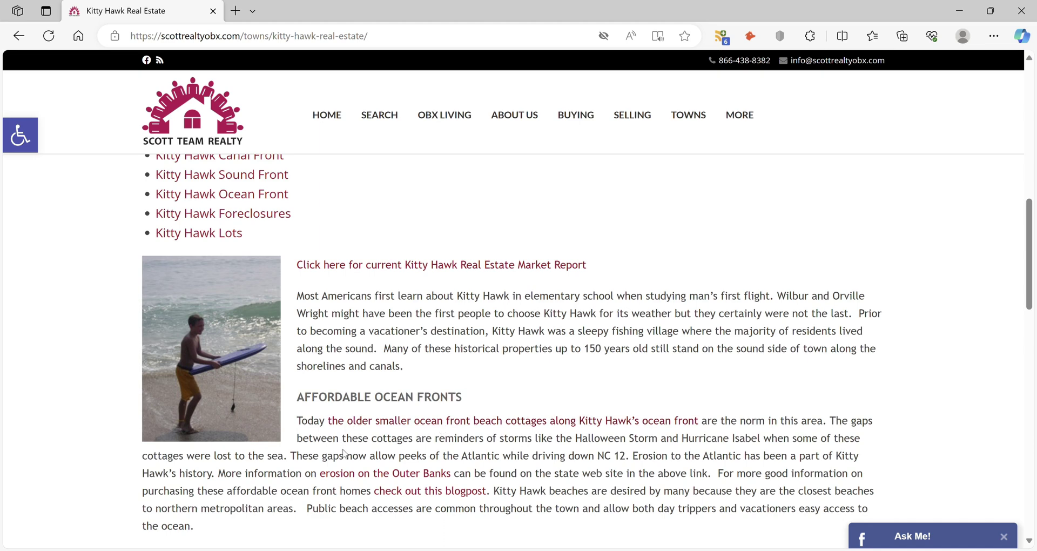
left_click(369, 479)
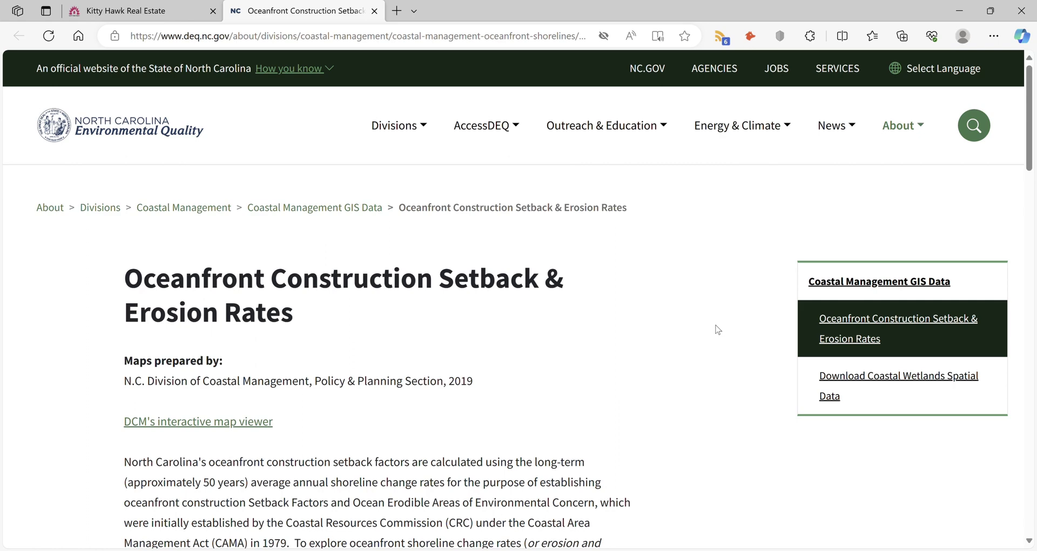
Review the Oceanfront Construction Setback table, then follow the 'DCM's interactive map viewer' link
scroll(719, 330, "down", 6)
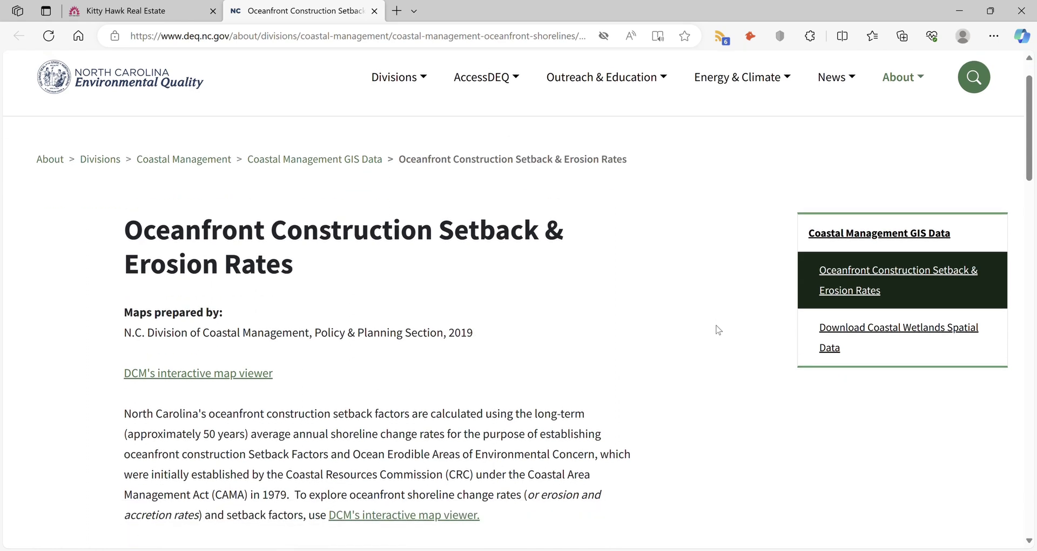
scroll(719, 330, "down", 6)
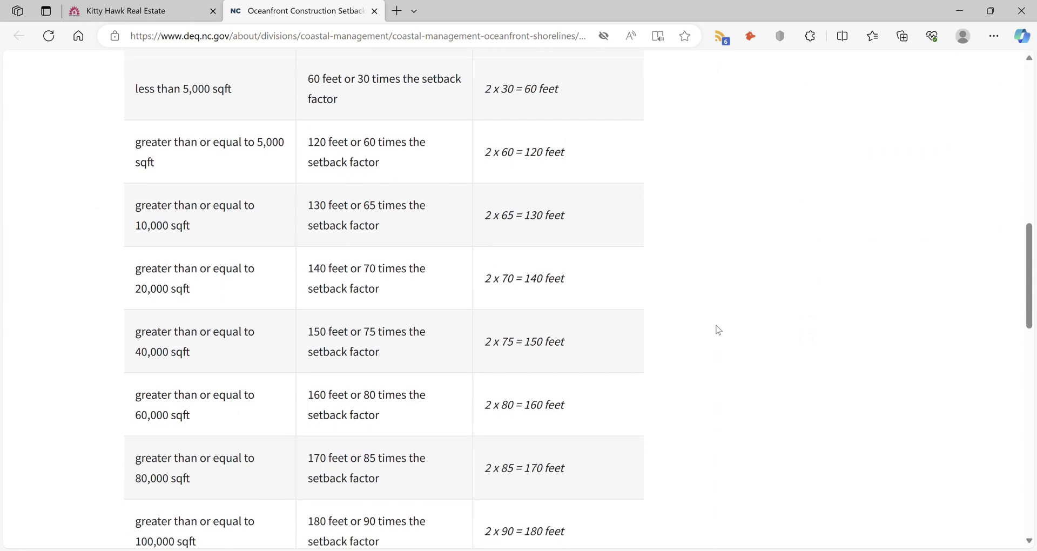
scroll(719, 330, "up", 4)
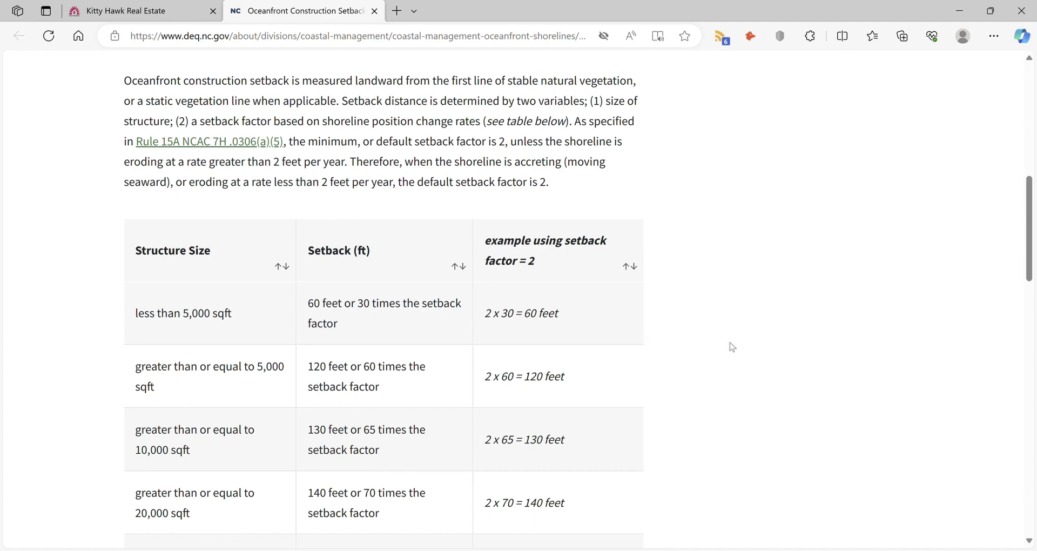
scroll(732, 347, "up", 6)
scroll(731, 347, "up", 1)
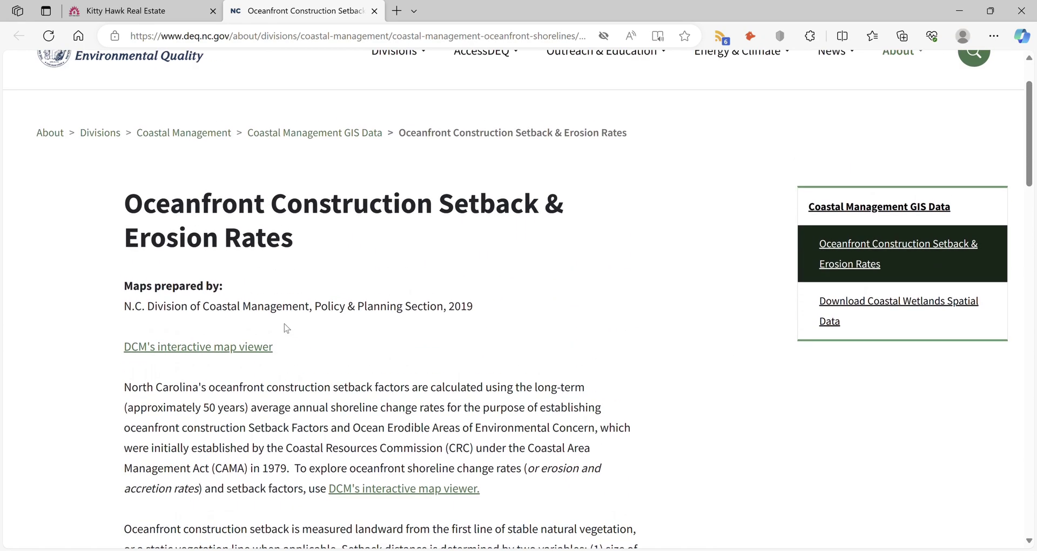
left_click(187, 350)
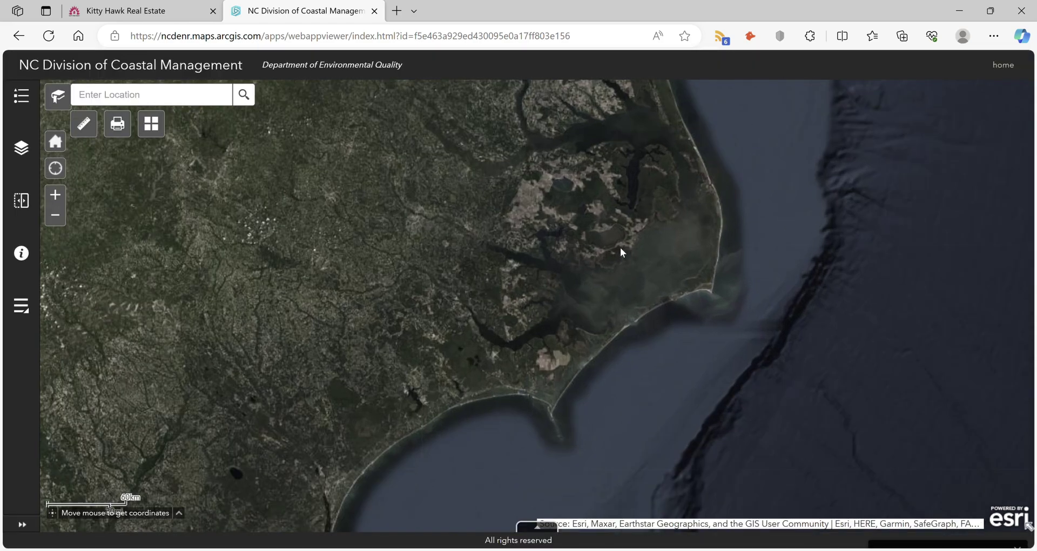
Zoom the map in on the Nags Head beachfront and show the Layer List
scroll(622, 246, "down", 1)
left_click_drag(826, 281, 791, 404)
scroll(681, 327, "up", 3)
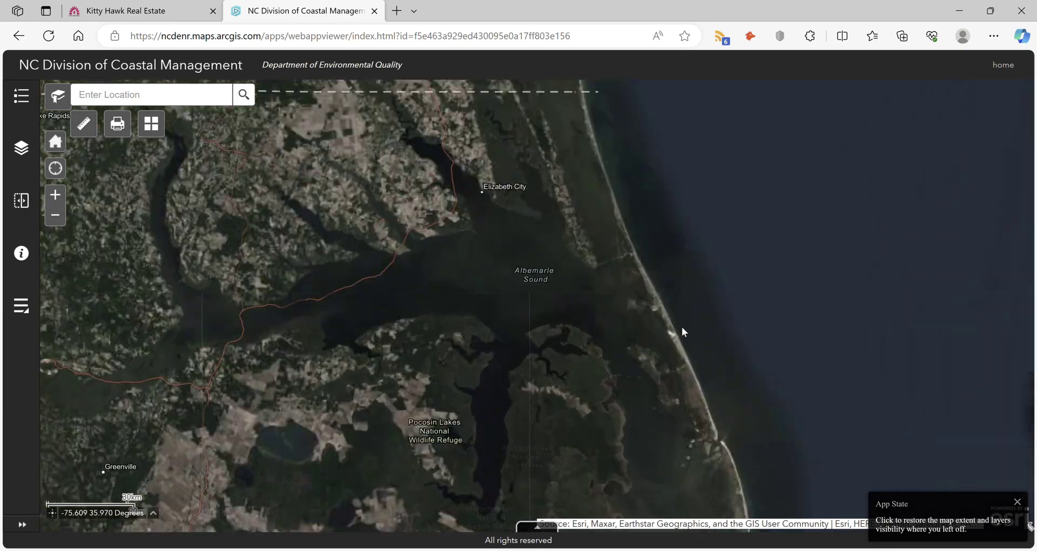
scroll(677, 324, "up", 1)
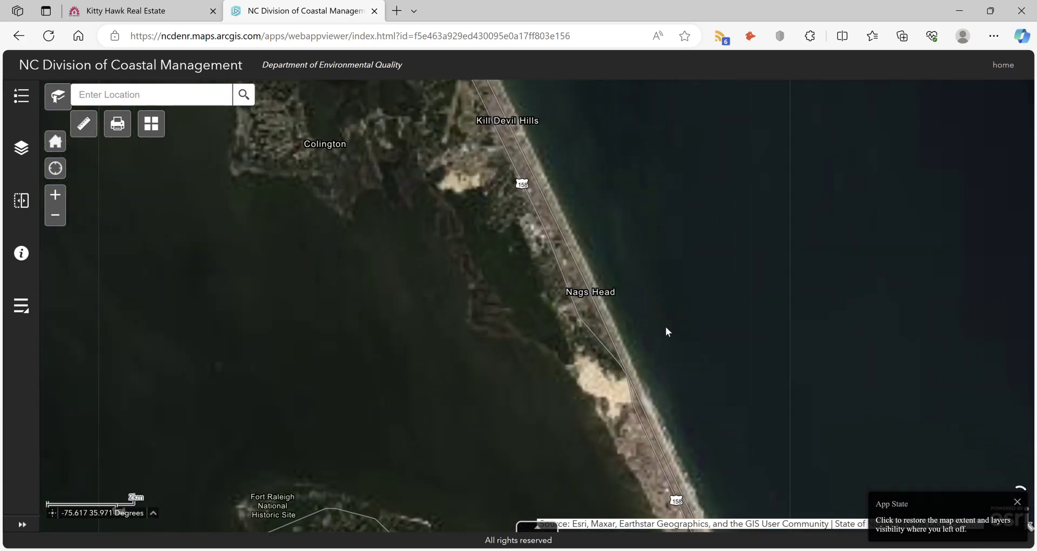
scroll(617, 284, "up", 1)
scroll(615, 285, "up", 1)
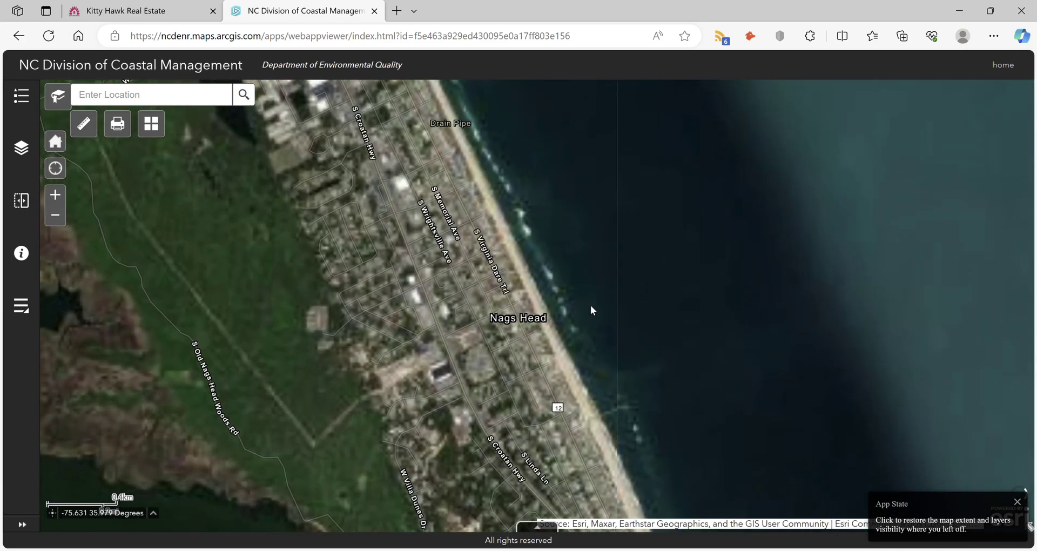
scroll(590, 306, "up", 1)
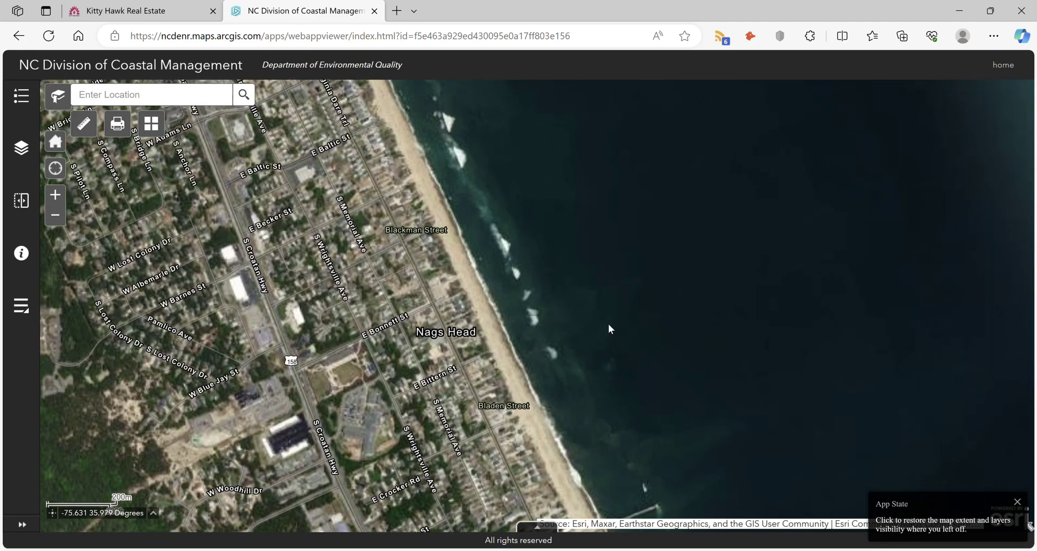
left_click_drag(600, 308, 622, 191)
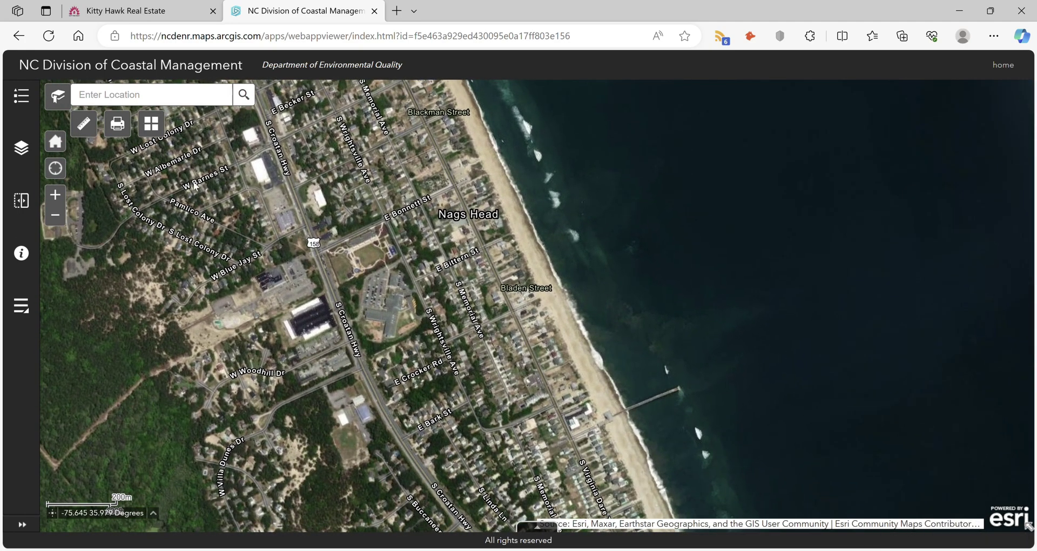
left_click(27, 151)
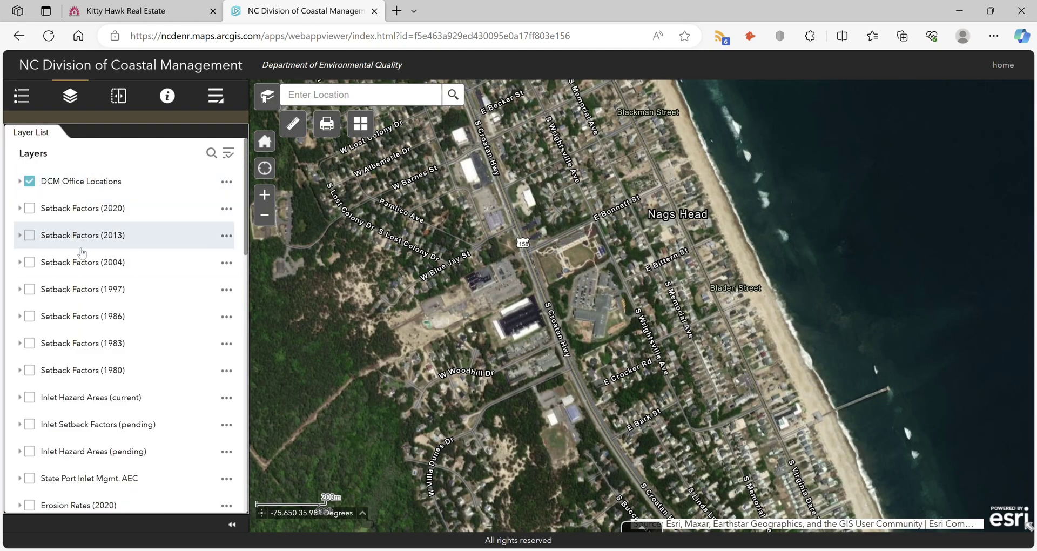
Scroll the Layer List down to the Erosion Rates (2020), (2013) and (2004) layers
scroll(101, 372, "down", 2)
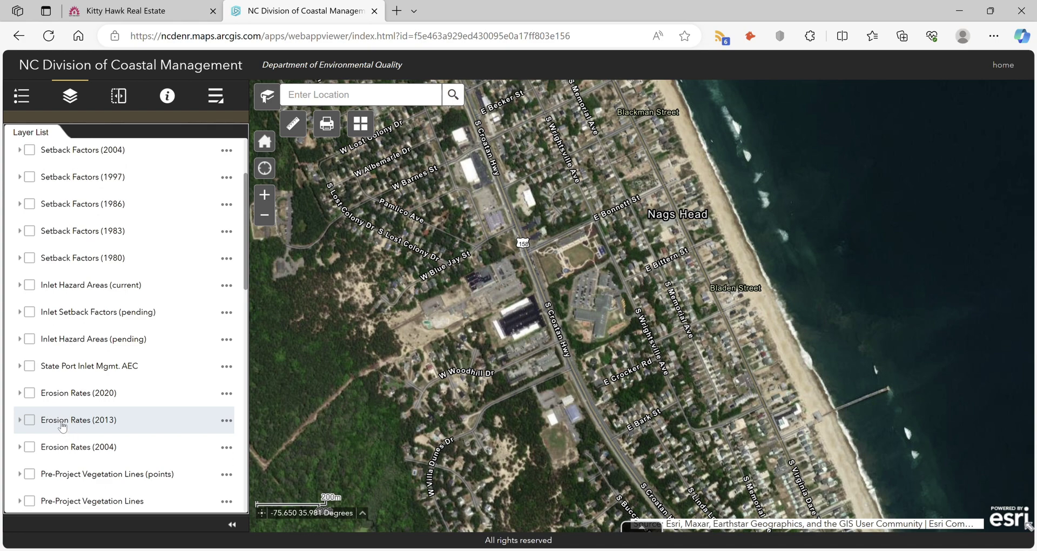
Switch on Erosion Rates (2020), inspect Nags Head beach, then follow the shoreline south to Wanchese
left_click(30, 394)
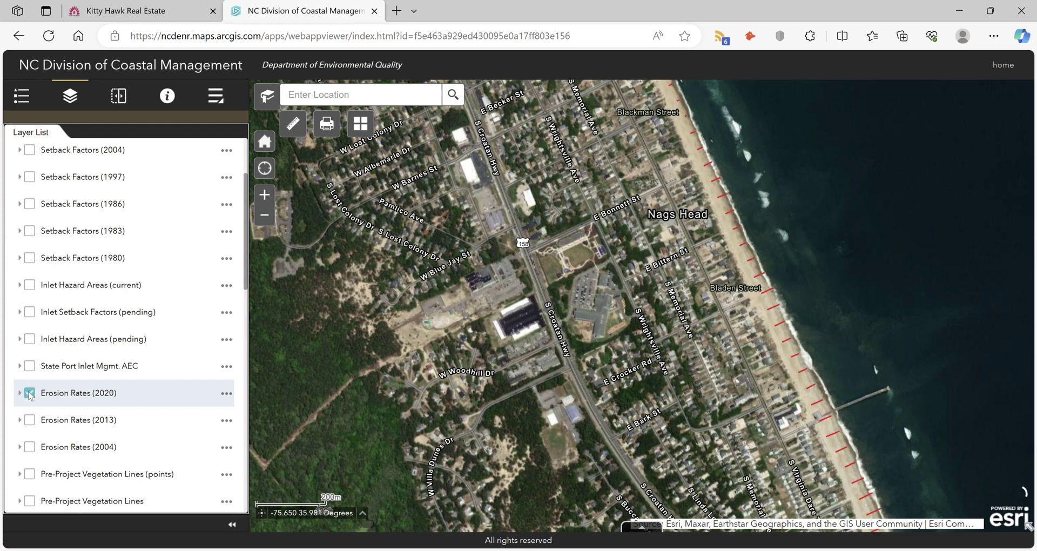
scroll(840, 385, "up", 5)
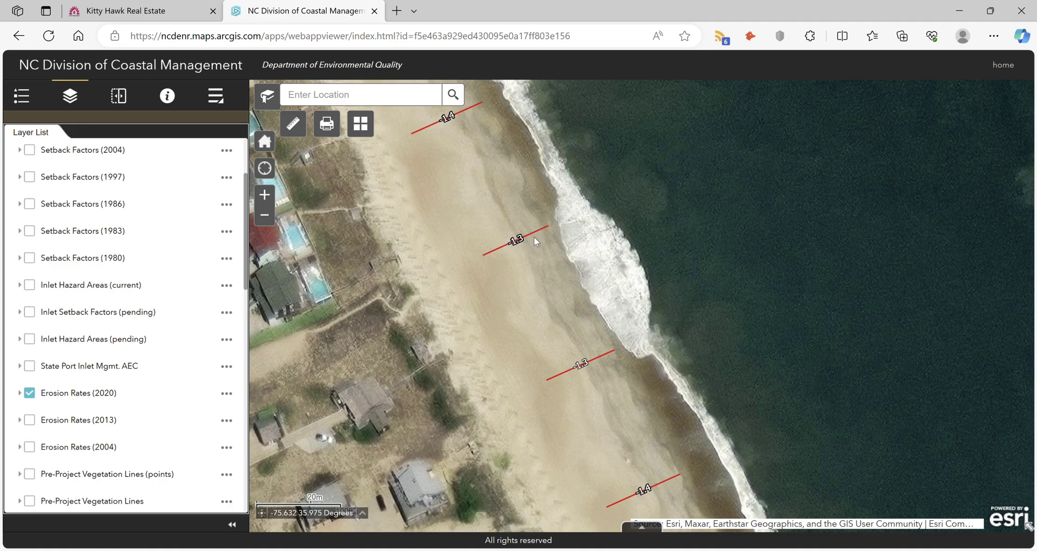
scroll(533, 237, "down", 5)
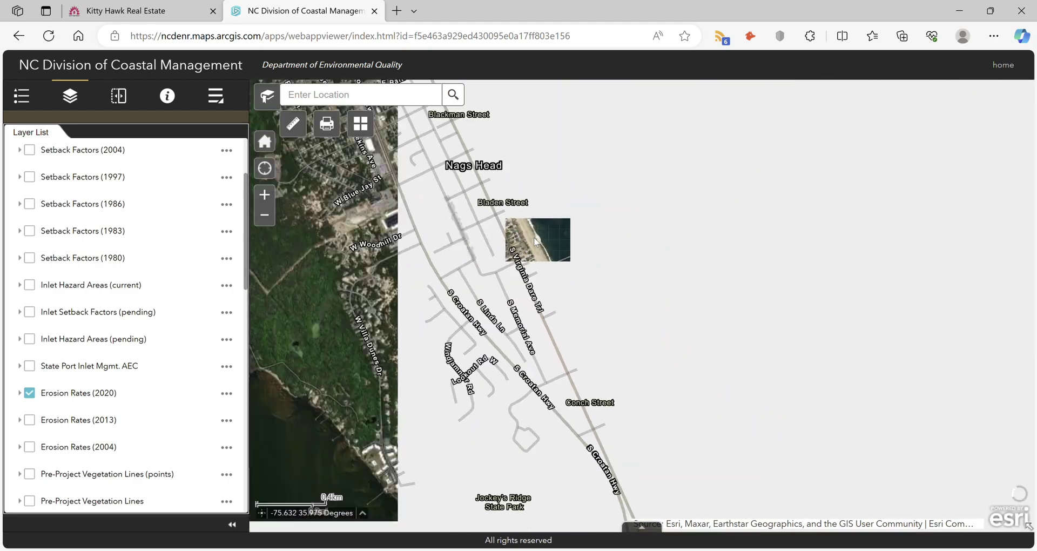
scroll(600, 349, "down", 1)
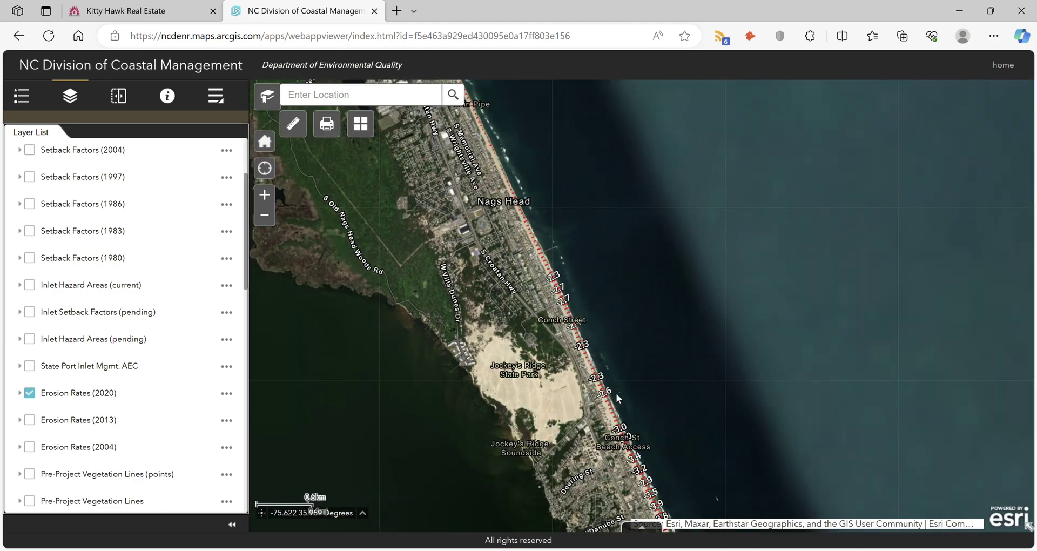
scroll(617, 376, "down", 2)
left_click_drag(643, 412, 583, 182)
left_click_drag(699, 439, 595, 222)
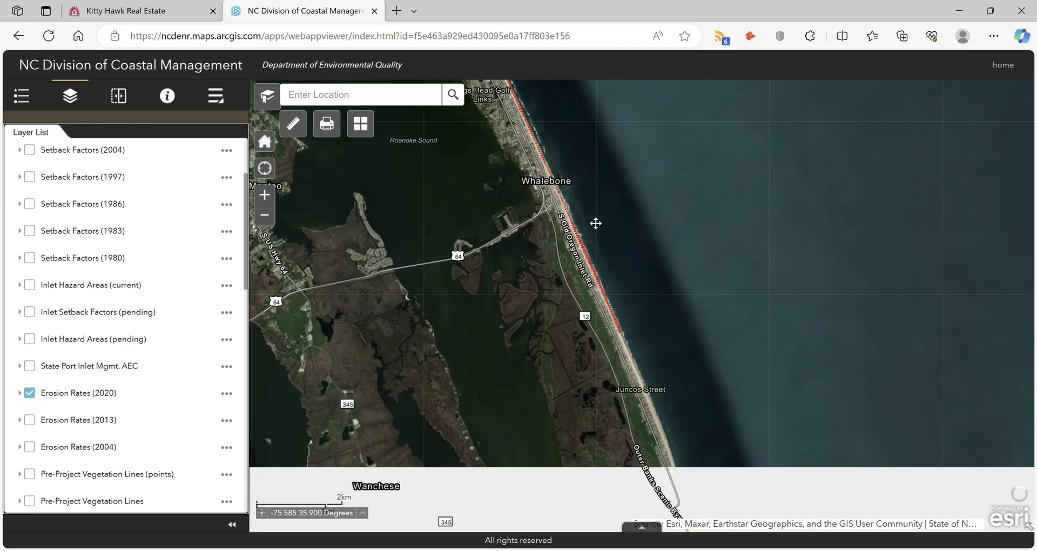
left_click_drag(711, 453, 634, 252)
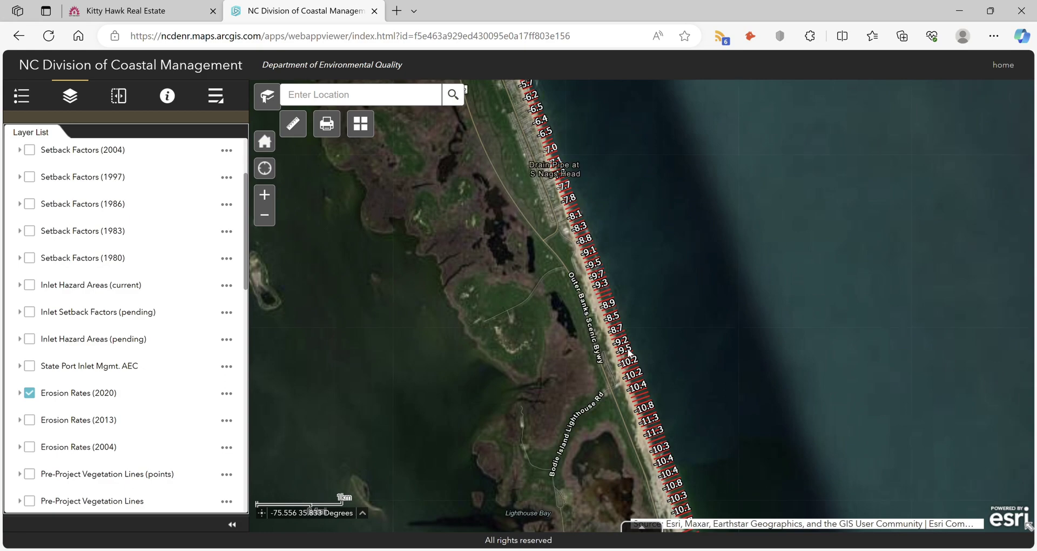
scroll(686, 395, "down", 2)
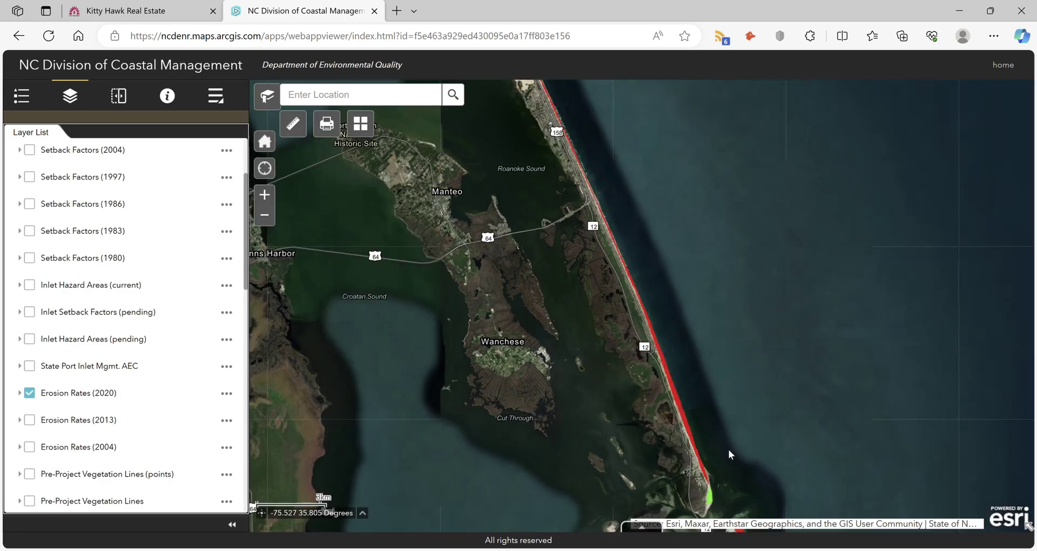
Follow the labelled erosion-rate shoreline south to Pea Island
left_click_drag(729, 450, 667, 248)
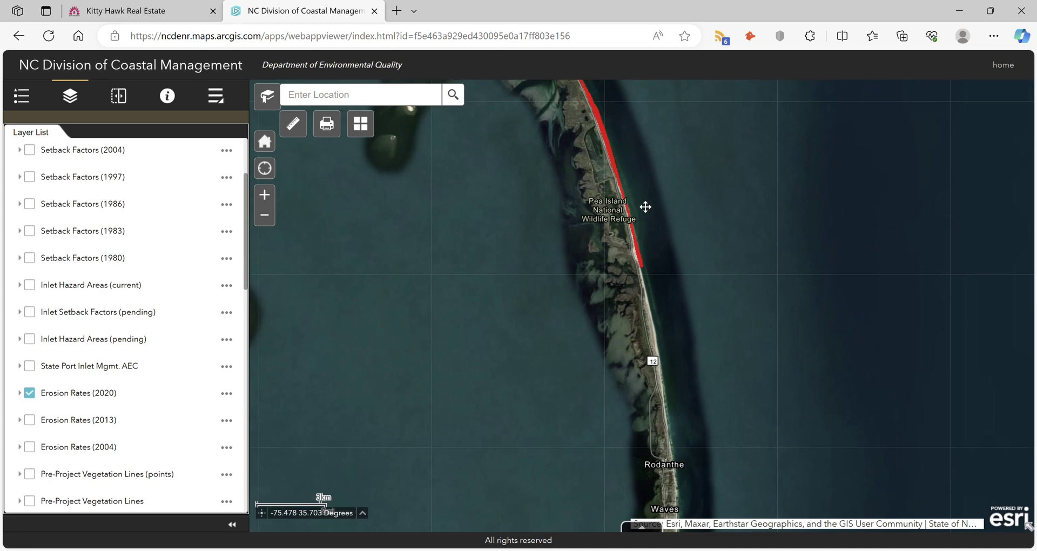
left_click_drag(699, 405, 634, 255)
scroll(634, 253, "up", 1)
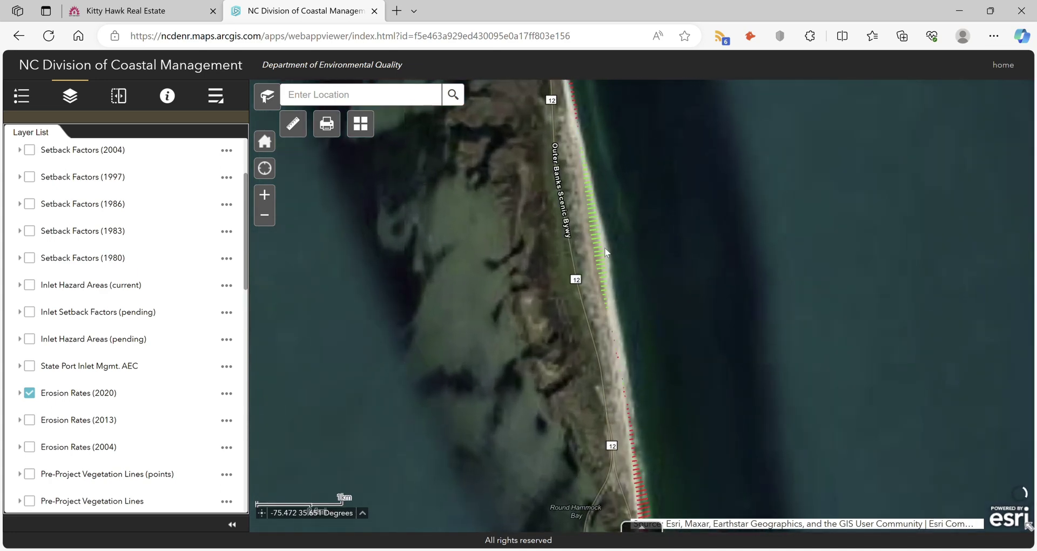
scroll(603, 250, "up", 1)
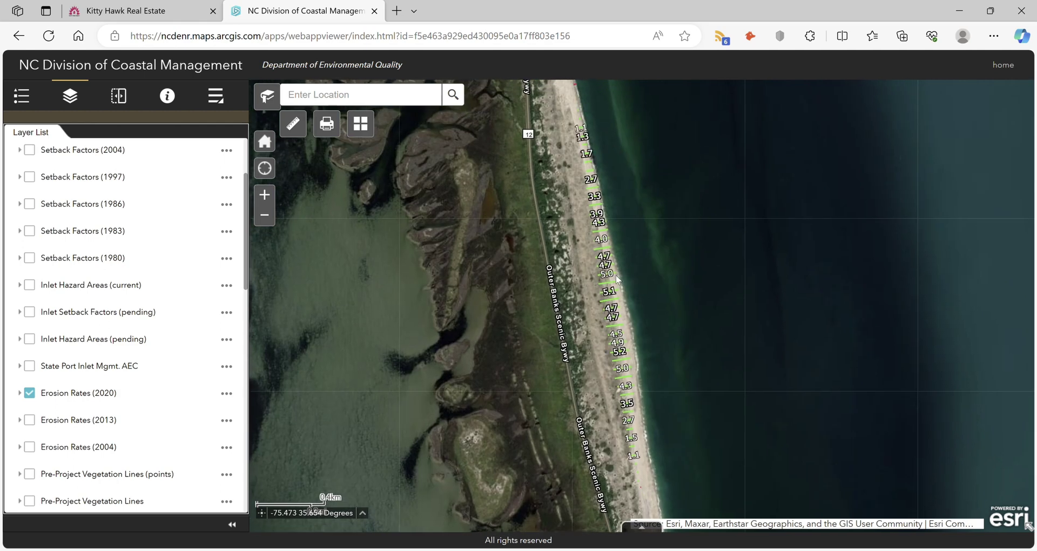
left_click_drag(659, 227, 675, 260)
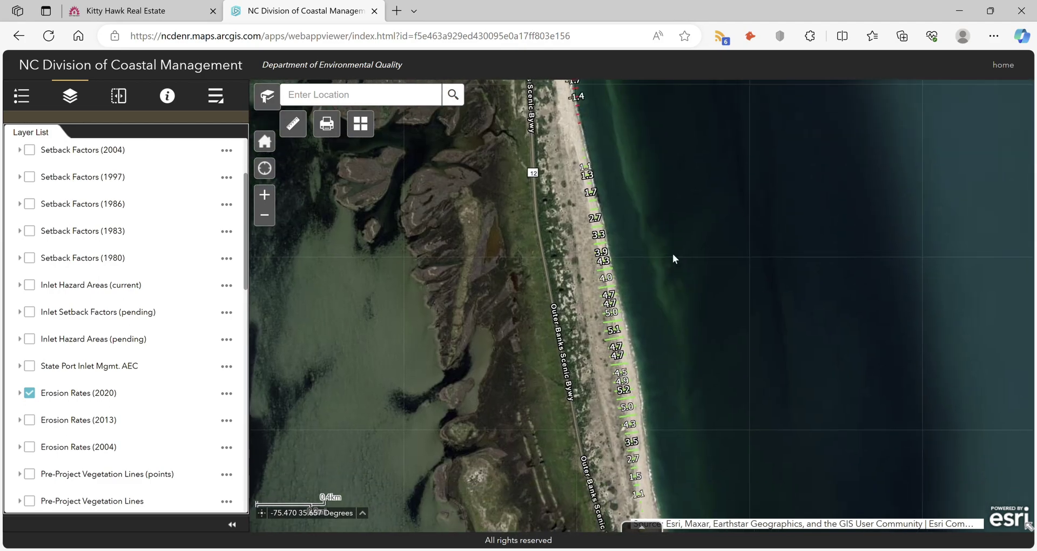
scroll(650, 327, "down", 1)
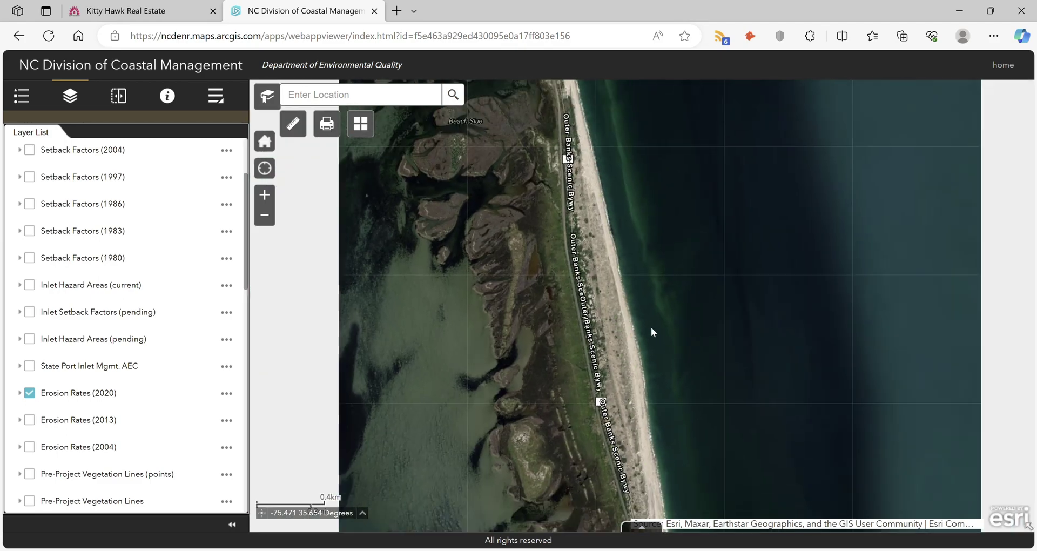
scroll(670, 347, "down", 1)
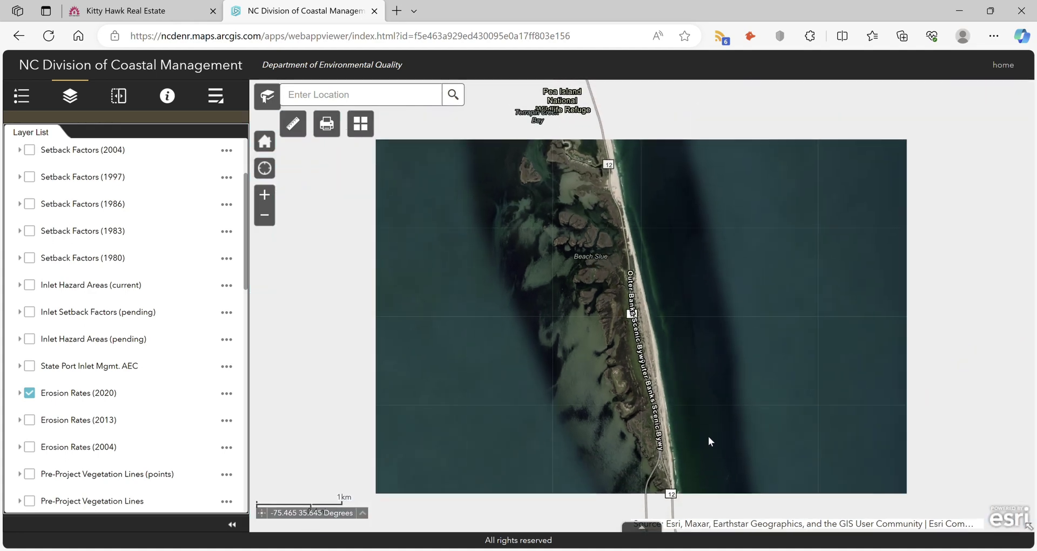
Continue south to Rodanthe and zoom in on the Waves beachfront's 2020 erosion-rate labels
left_click_drag(714, 456, 676, 219)
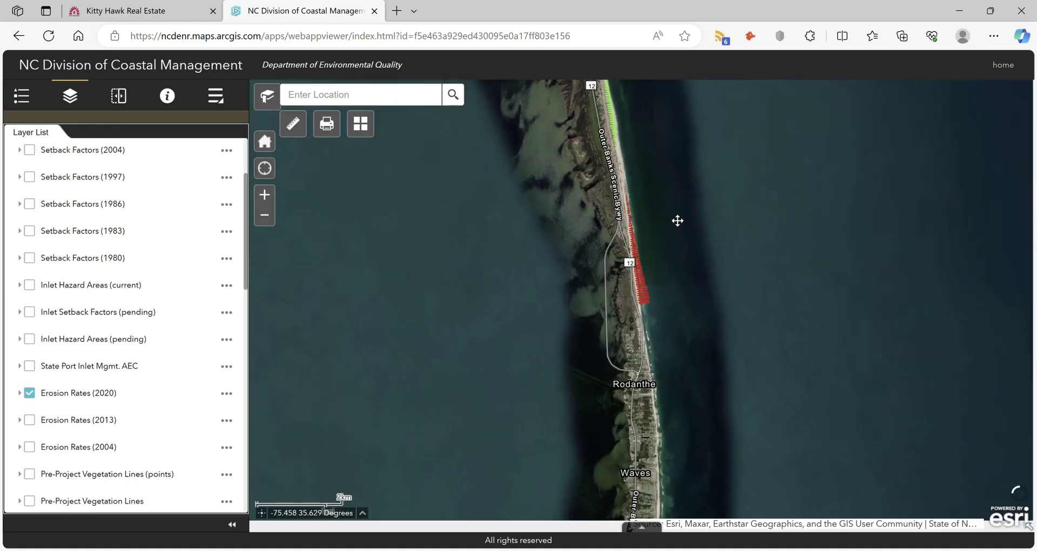
left_click_drag(699, 432, 682, 250)
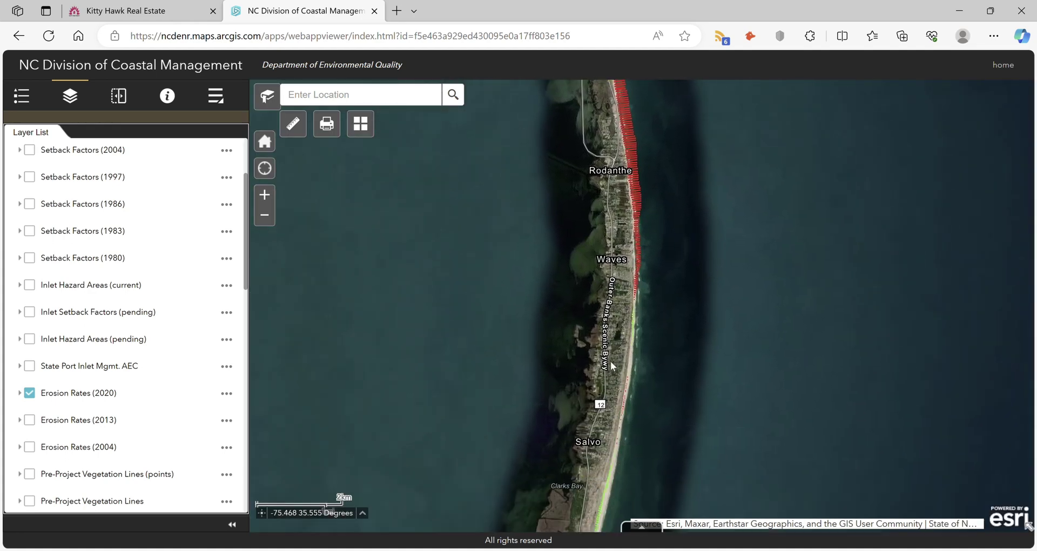
scroll(644, 332, "up", 1)
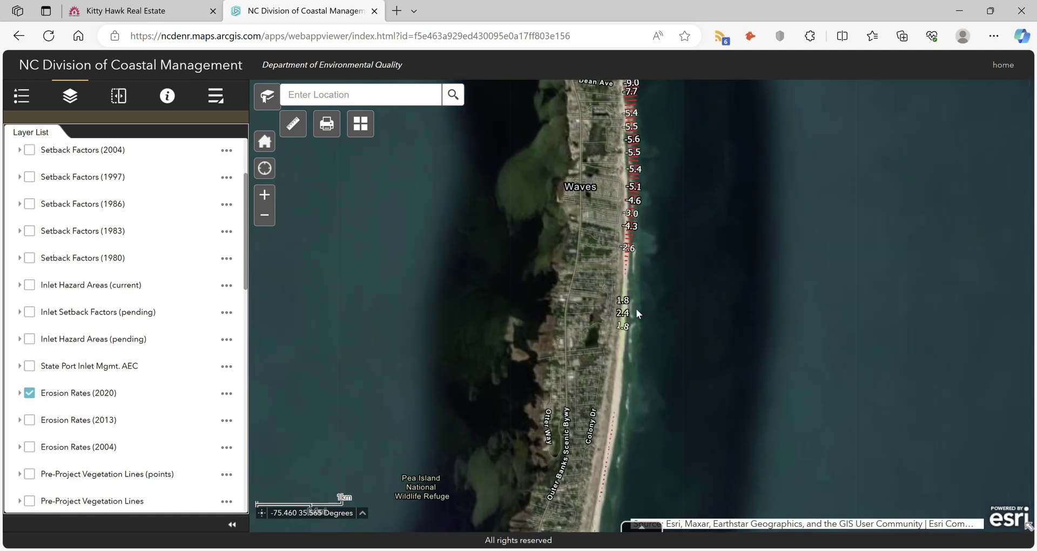
scroll(637, 309, "up", 1)
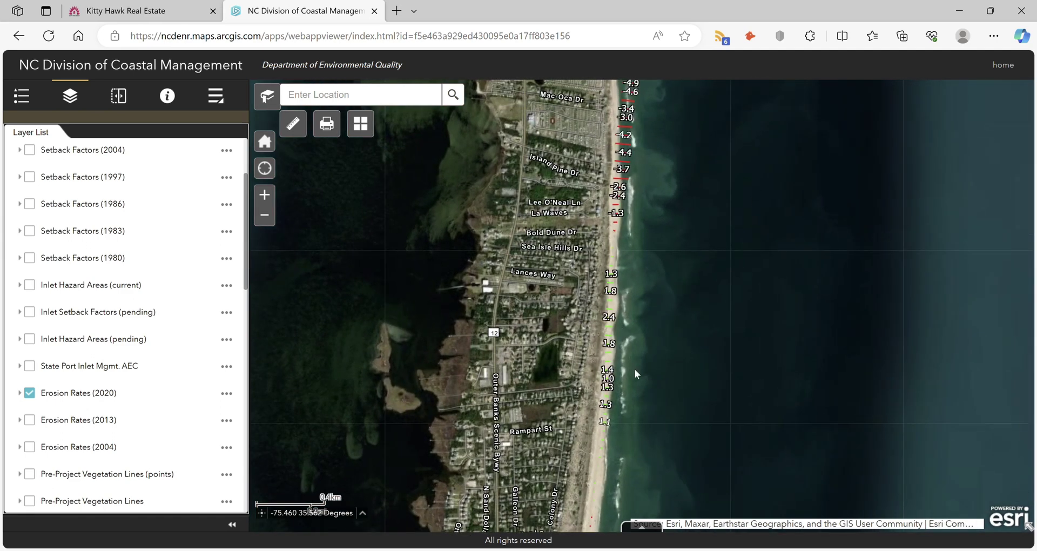